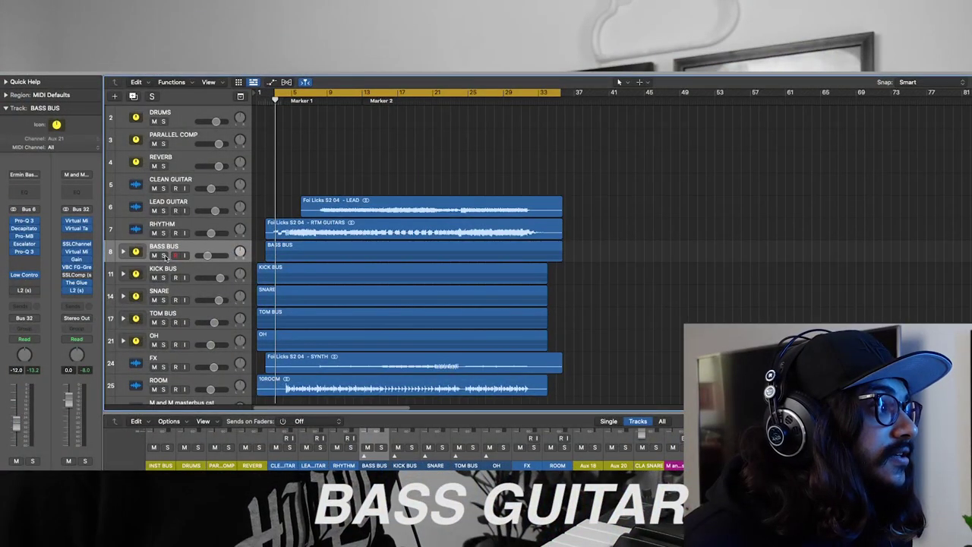
Step: Solo the BASS BUS and bring up its Low Control plugin window fully in view
{"action": "left_click", "coordinate": [162, 255]}
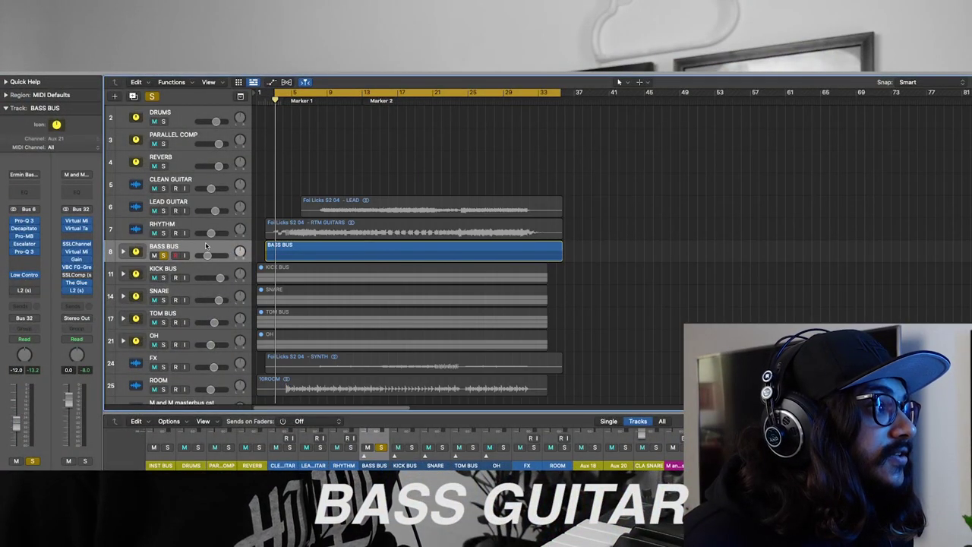
{"action": "left_click", "coordinate": [25, 276]}
{"action": "left_click_drag", "start_coordinate": [930, 122], "coordinate": [737, 100]}
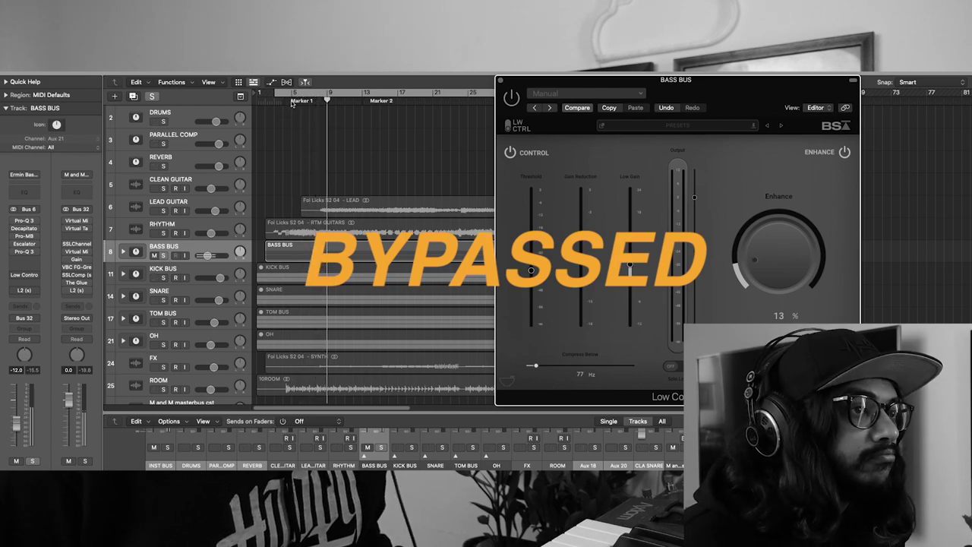
Step: Switch Low Control on and audition the bass bus from the chosen start point
{"action": "left_click", "coordinate": [291, 101]}
{"action": "left_click", "coordinate": [512, 97]}
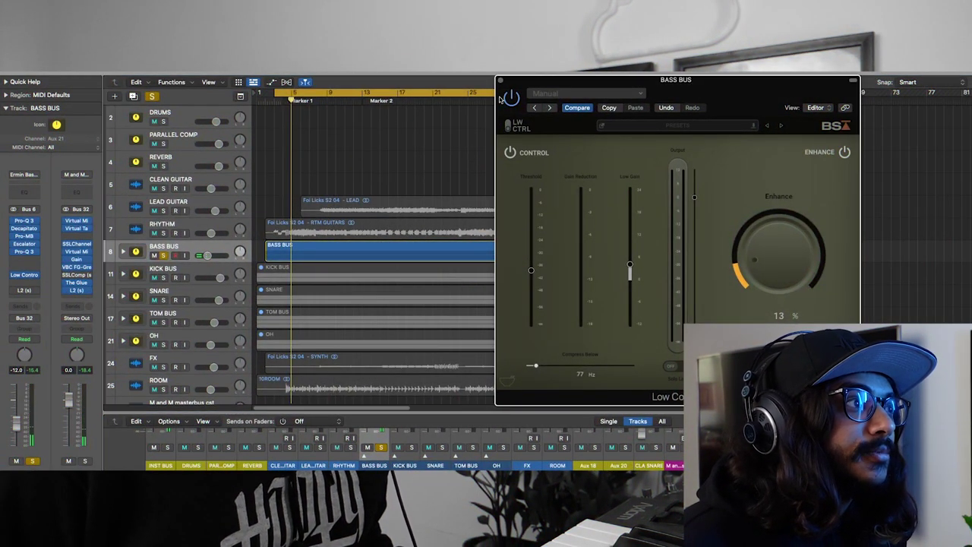
{"action": "key", "text": "space"}
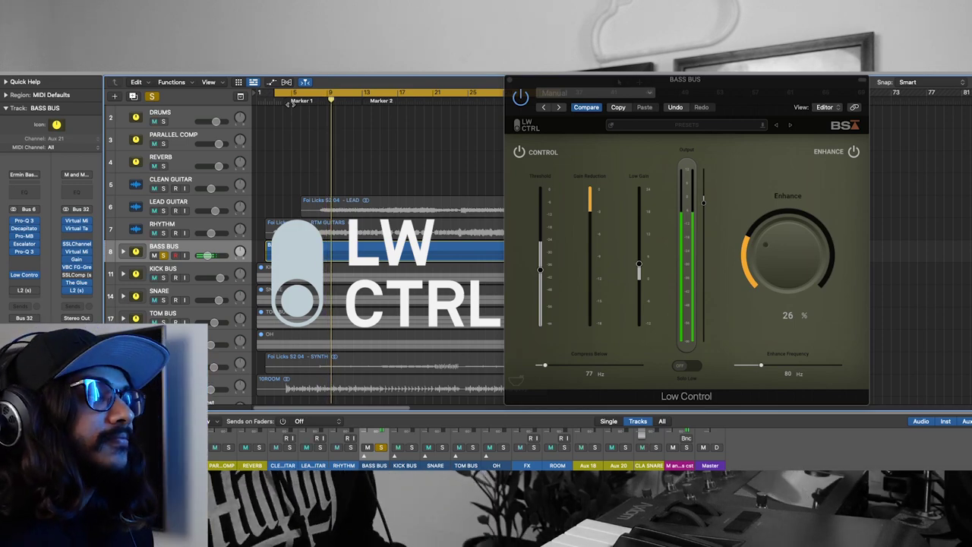
{"action": "key", "text": "space"}
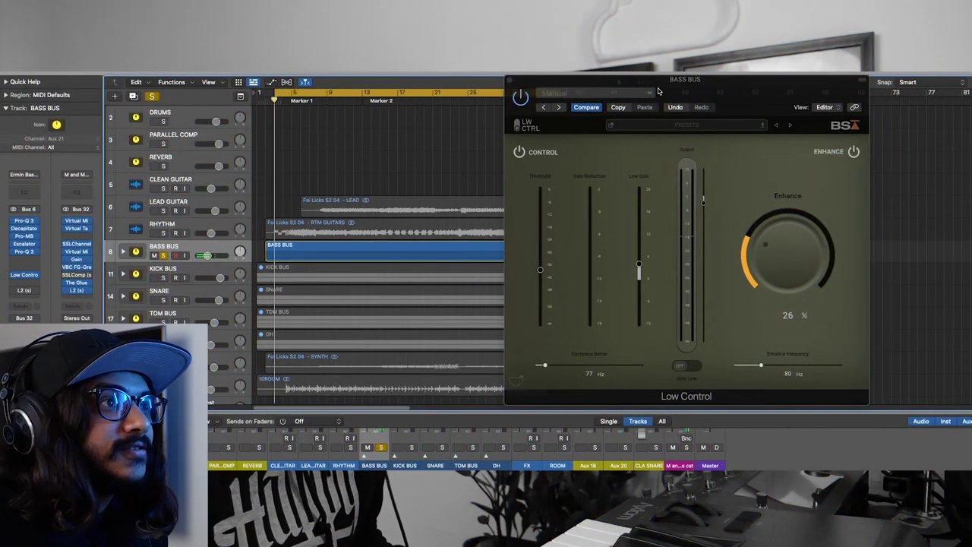
Step: Centre the Low Control window and play the bass bus from just after Marker 1
{"action": "left_click", "coordinate": [300, 103]}
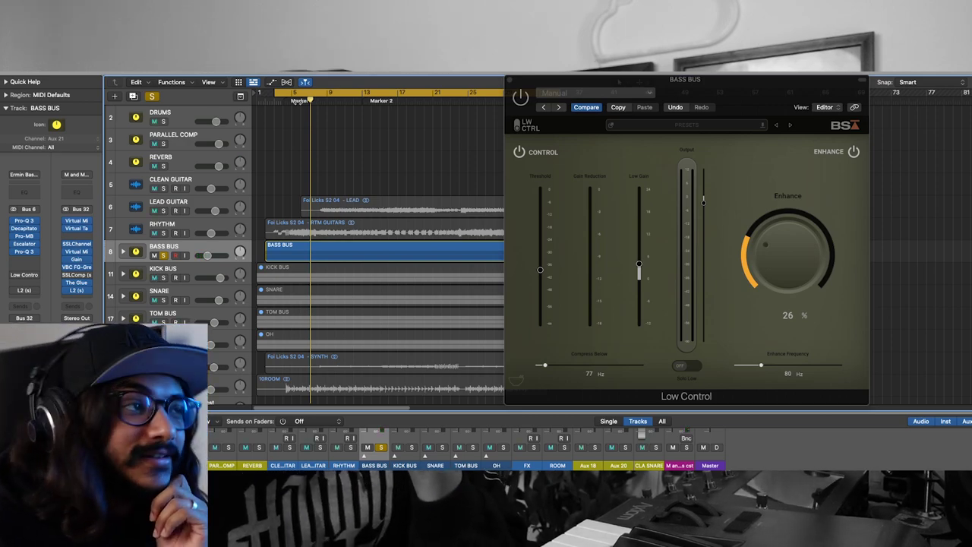
{"action": "left_click_drag", "start_coordinate": [522, 97], "coordinate": [455, 135]}
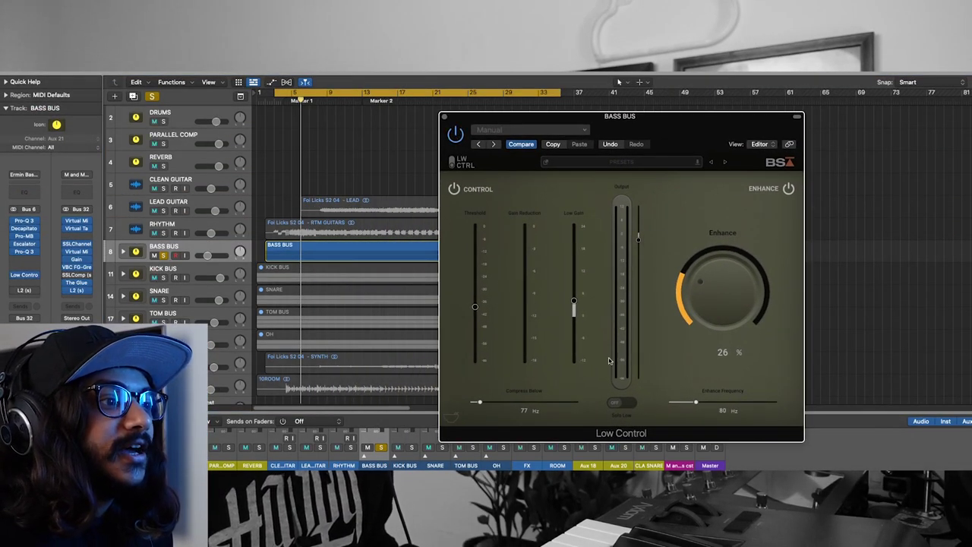
{"action": "double_click", "coordinate": [296, 101]}
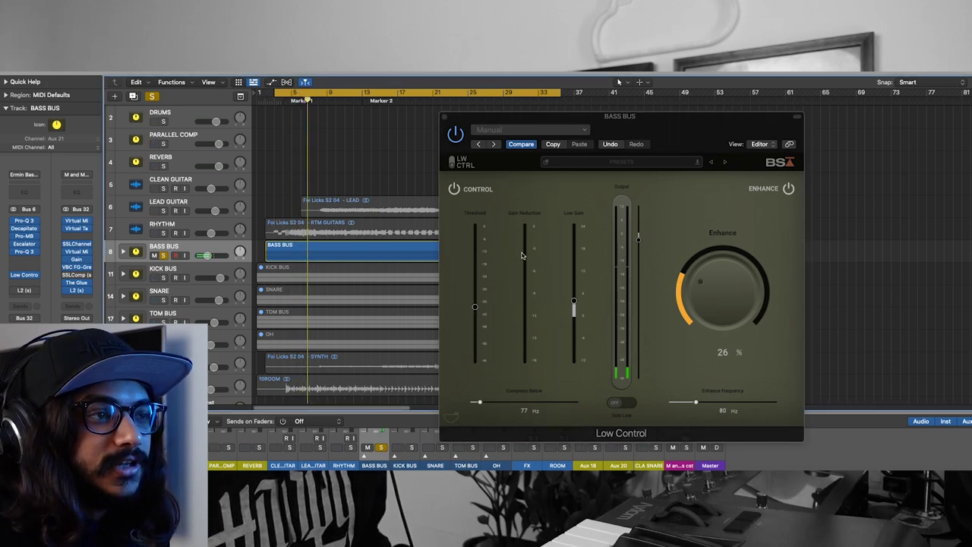
{"action": "double_click", "coordinate": [295, 97]}
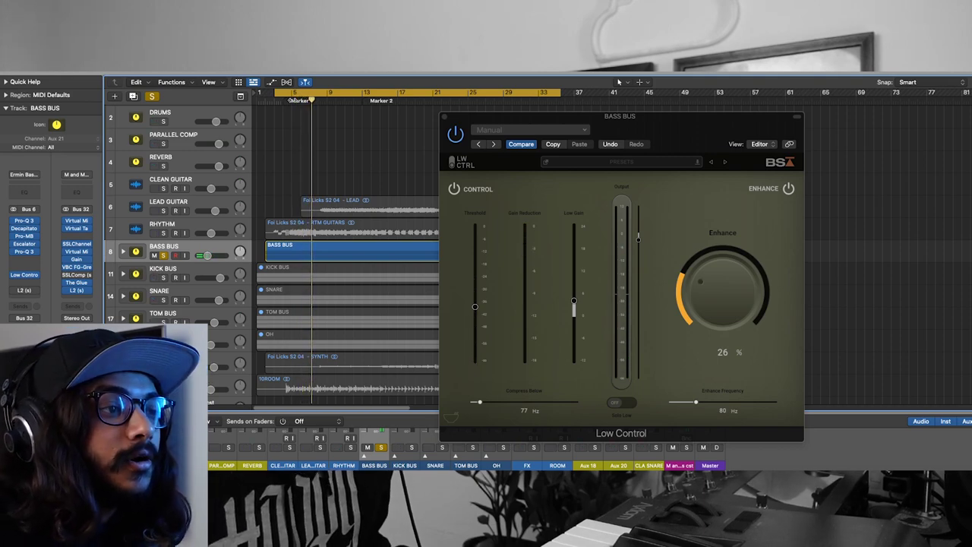
Step: Solo the low band and raise Low Gain while playing from near Marker 1
{"action": "left_click", "coordinate": [619, 403]}
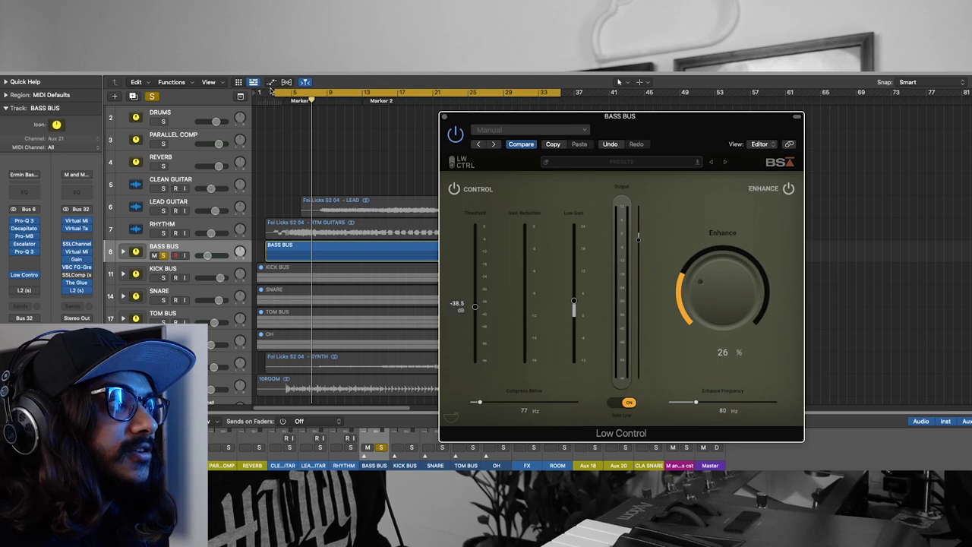
{"action": "left_click", "coordinate": [291, 94]}
{"action": "key", "text": "space"}
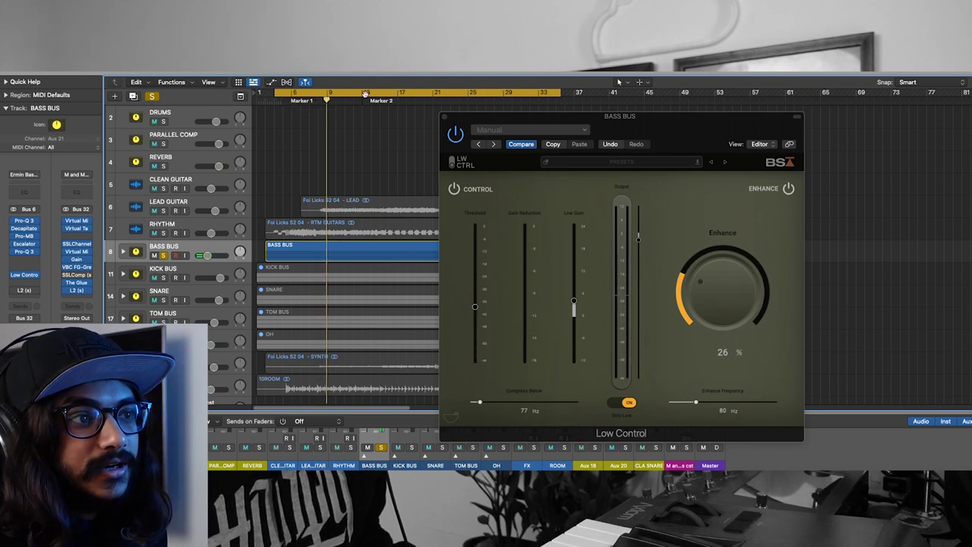
{"action": "mouse_move", "coordinate": [564, 213]}
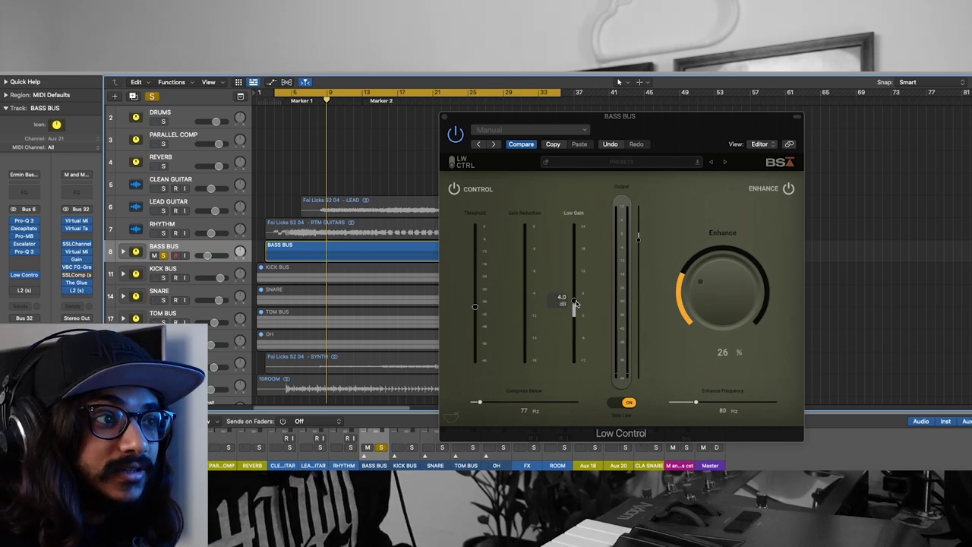
{"action": "left_click", "coordinate": [291, 100]}
{"action": "mouse_move", "coordinate": [574, 301]}
{"action": "left_mouse_down"}
{"action": "mouse_move", "coordinate": [576, 240]}
{"action": "mouse_move", "coordinate": [579, 299]}
{"action": "left_mouse_up"}
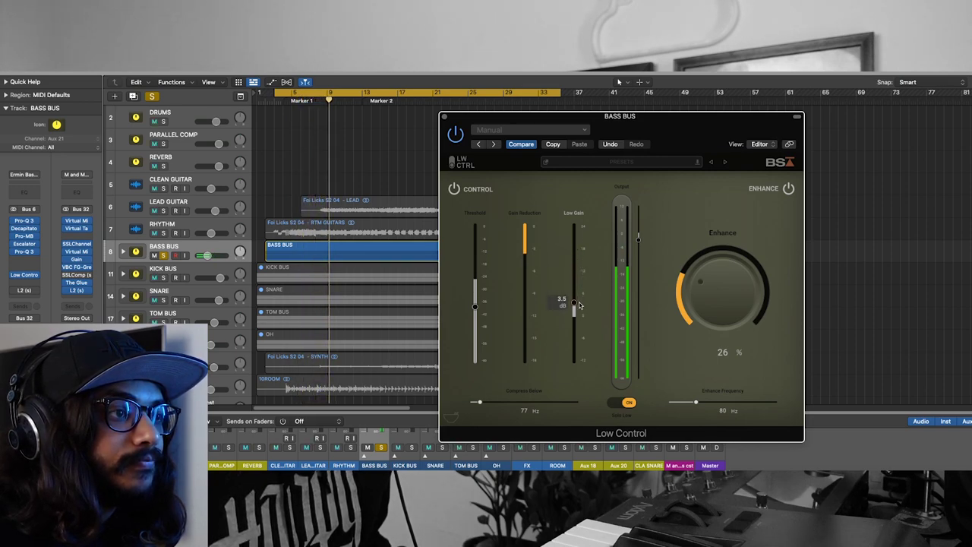
Step: Nudge Low Gain to 4.4 dB on replay, then turn Solo Low off
{"action": "key", "text": "space"}
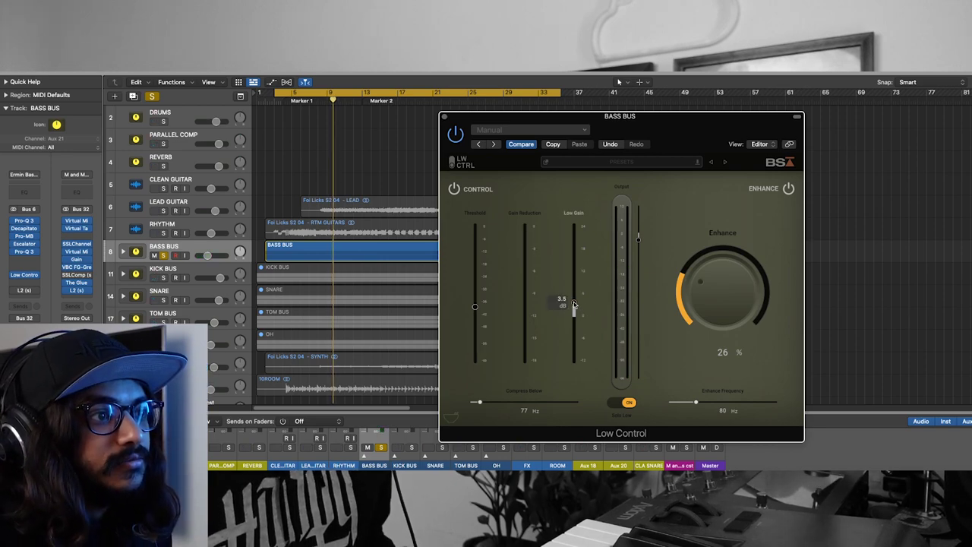
{"action": "double_click", "coordinate": [302, 103]}
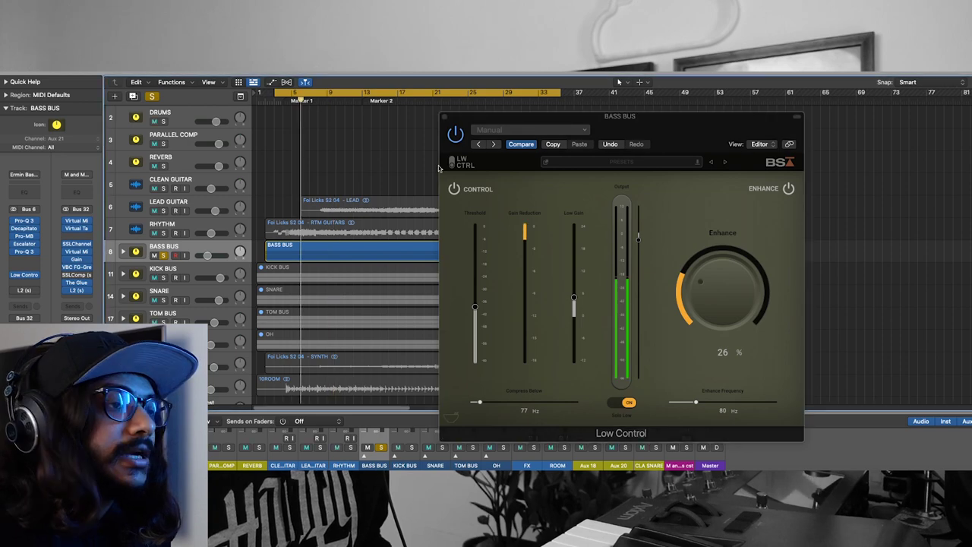
{"action": "left_click_drag", "start_coordinate": [574, 297], "coordinate": [575, 303]}
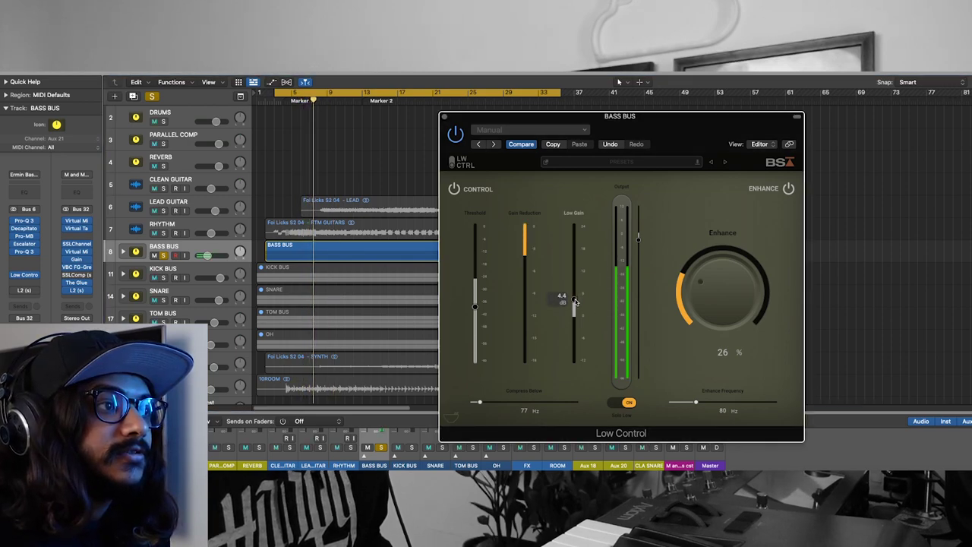
{"action": "left_click", "coordinate": [628, 404]}
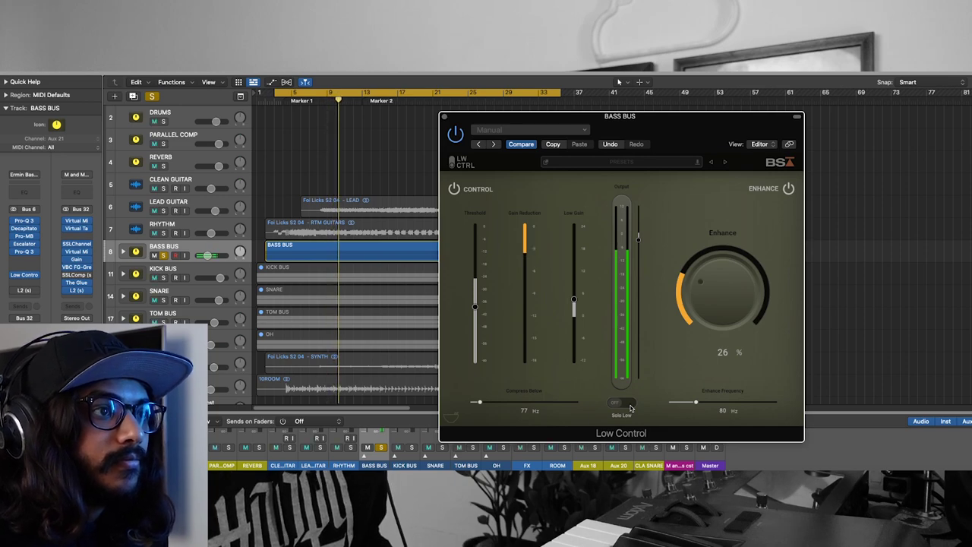
{"action": "left_click", "coordinate": [457, 135]}
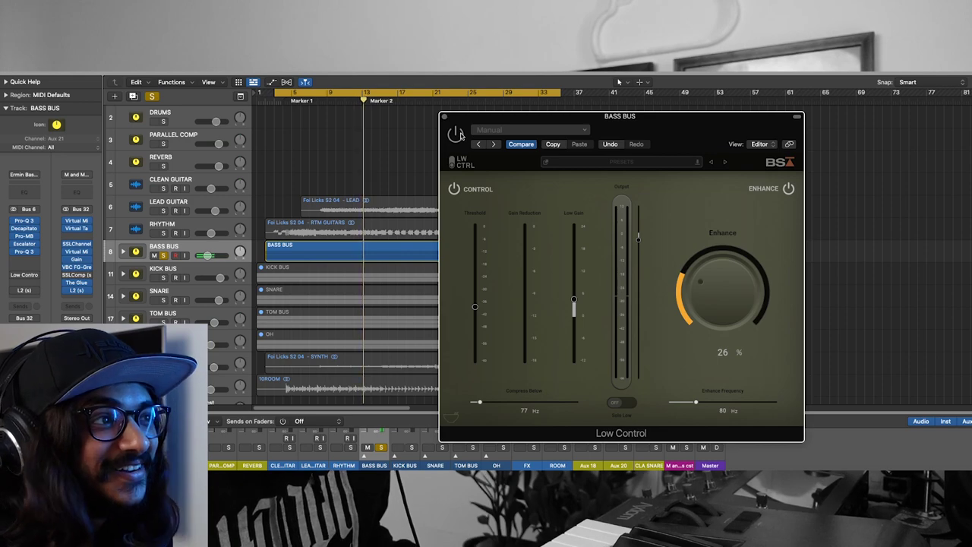
{"action": "left_click", "coordinate": [341, 105]}
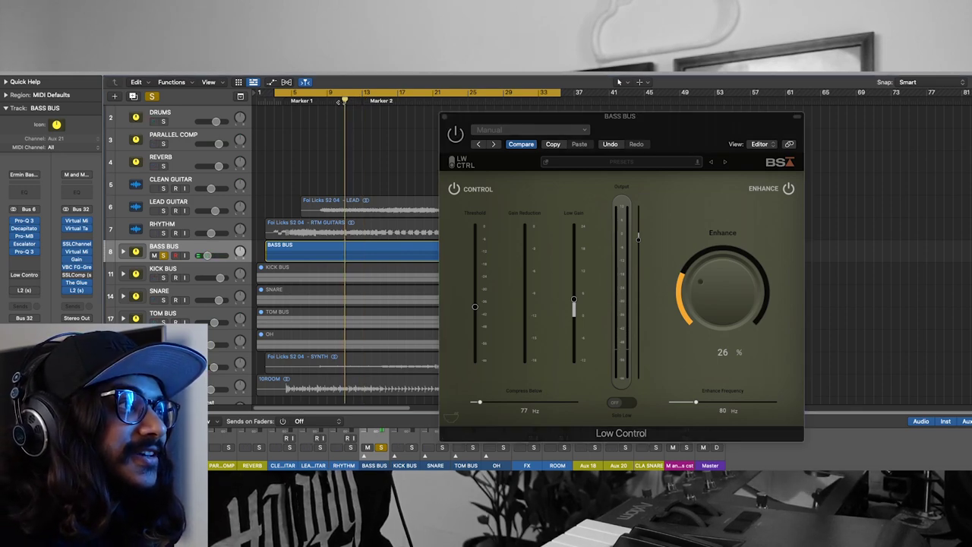
{"action": "left_click", "coordinate": [454, 189]}
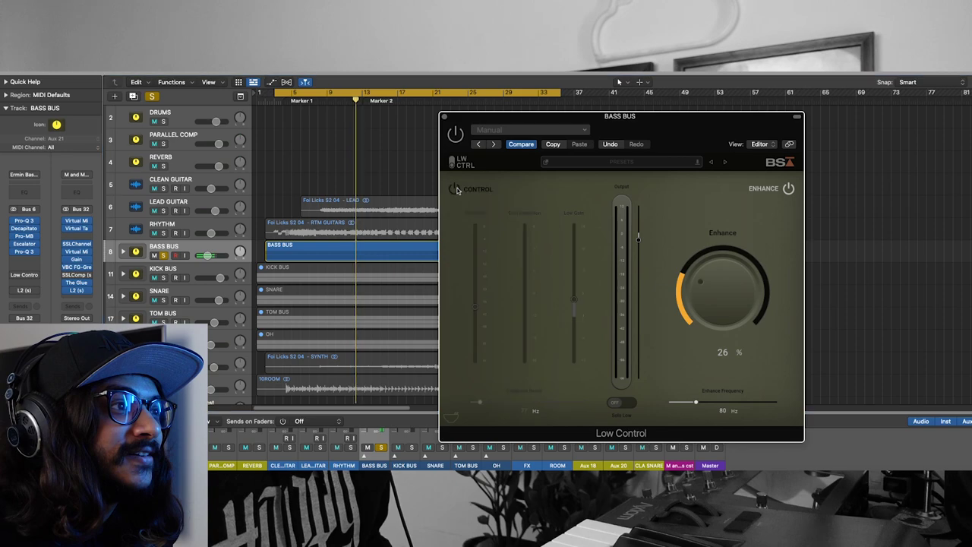
{"action": "left_click", "coordinate": [455, 134]}
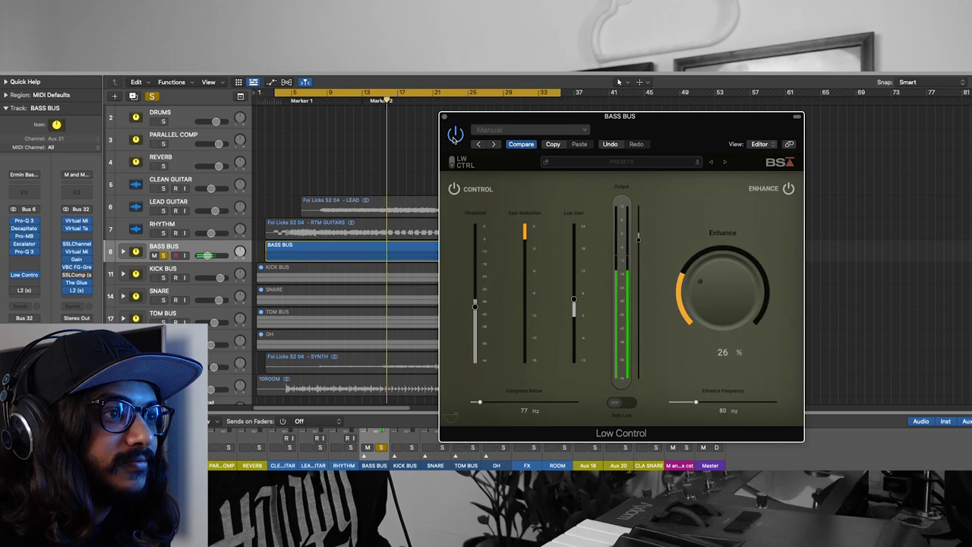
{"action": "key", "text": "space"}
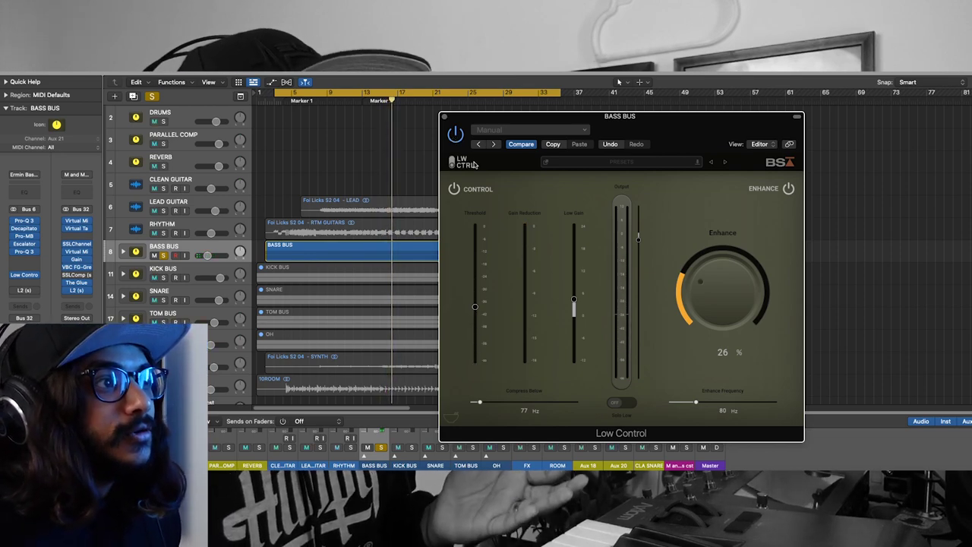
{"action": "mouse_move", "coordinate": [574, 303]}
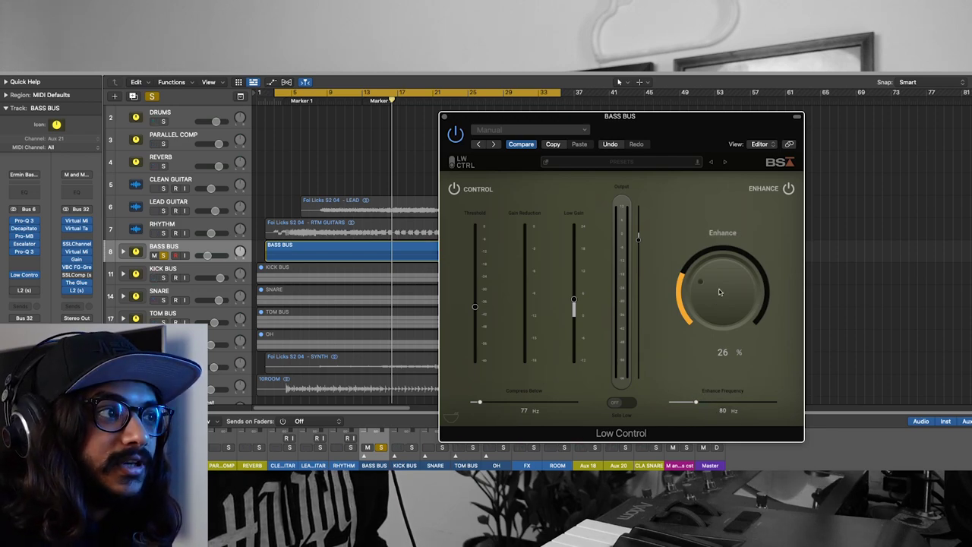
Step: Tune the BASS BUS Enhance amount by ear, playing from Marker 1 and bar 9
{"action": "left_click", "coordinate": [318, 104]}
{"action": "key", "text": "space"}
{"action": "mouse_move", "coordinate": [723, 304]}
{"action": "left_mouse_down"}
{"action": "mouse_move", "coordinate": [716, 233]}
{"action": "mouse_move", "coordinate": [704, 307]}
{"action": "left_mouse_up"}
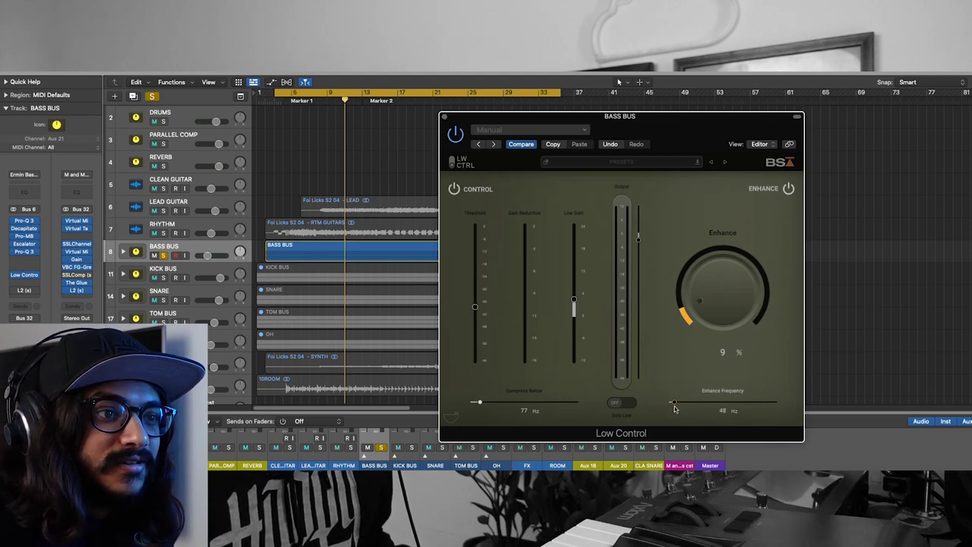
{"action": "key", "text": "Return"}
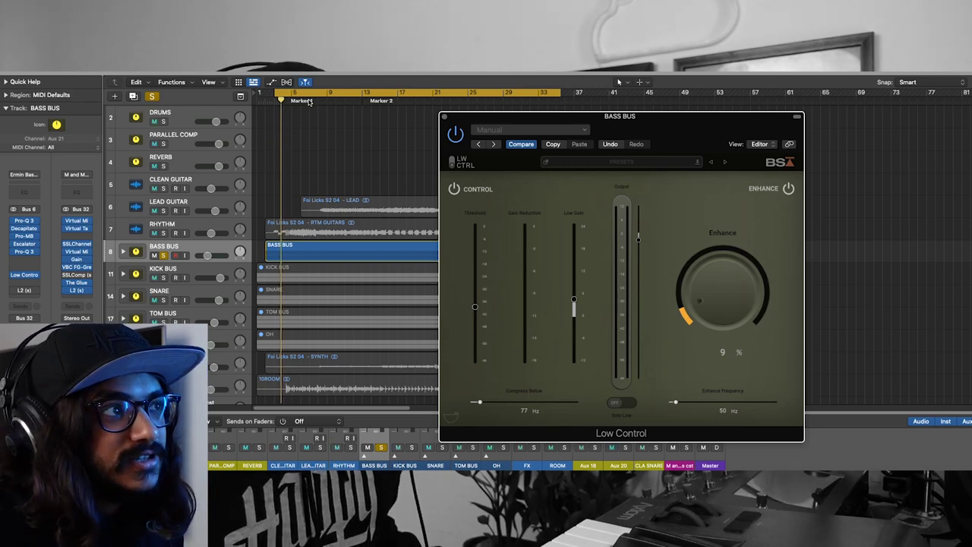
{"action": "left_click", "coordinate": [309, 102]}
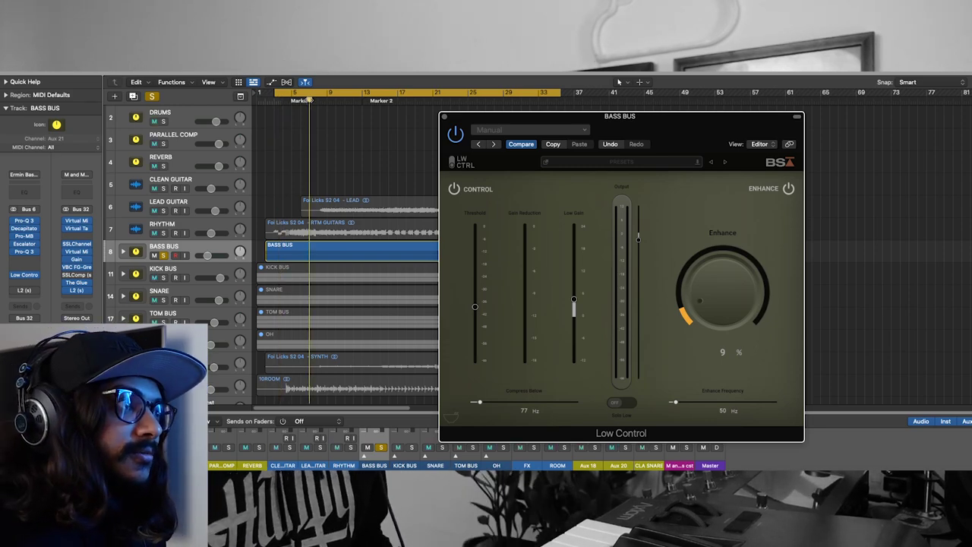
{"action": "left_click", "coordinate": [336, 102]}
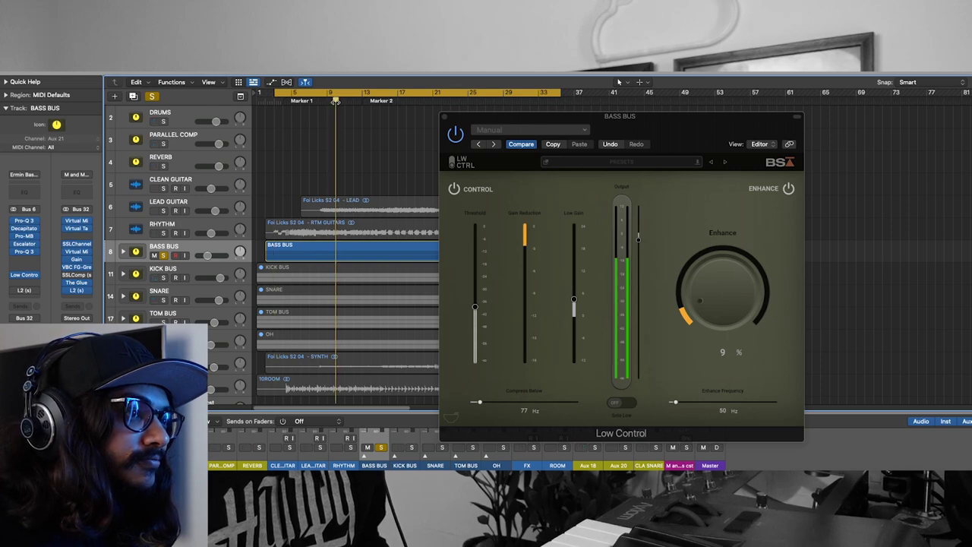
{"action": "left_click_drag", "start_coordinate": [693, 327], "coordinate": [694, 214]}
{"action": "key", "text": "space"}
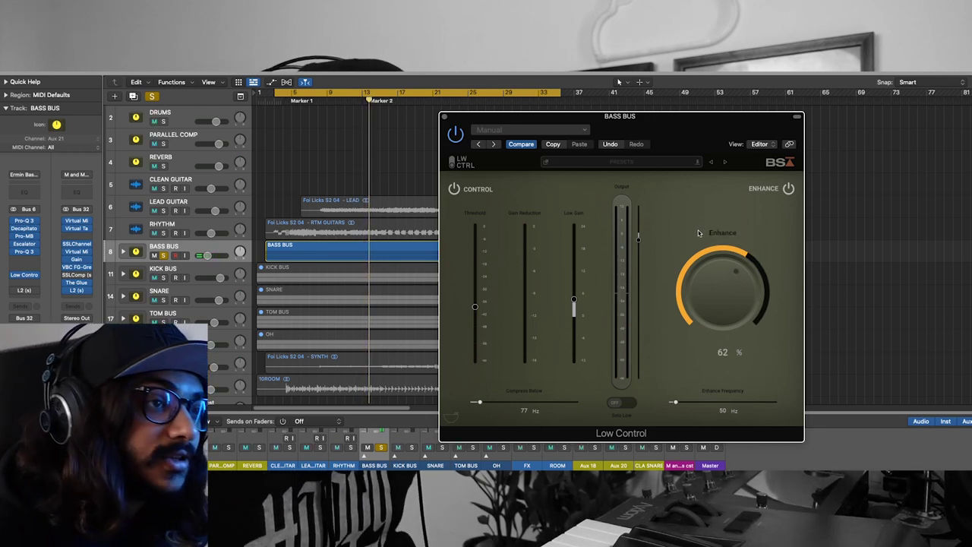
{"action": "double_click", "coordinate": [322, 109]}
{"action": "left_click_drag", "start_coordinate": [708, 301], "coordinate": [704, 310]}
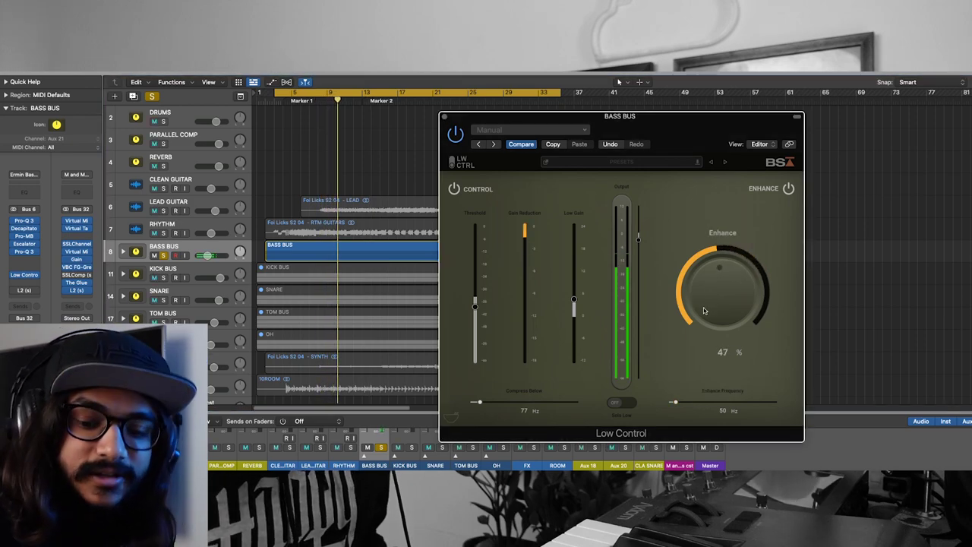
{"action": "key", "text": "space"}
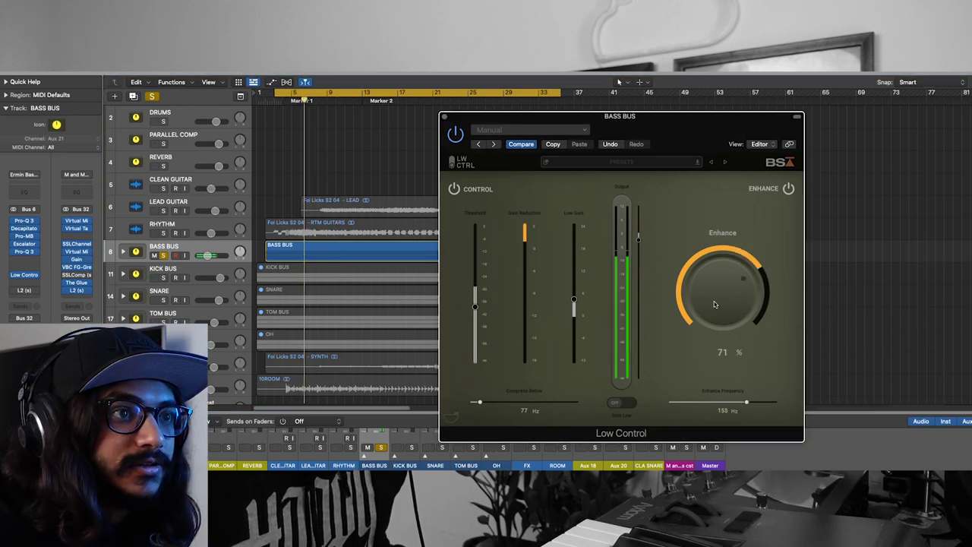
Step: Settle Enhance at 42% with the enhance frequency around 176 Hz
{"action": "left_click_drag", "start_coordinate": [747, 402], "coordinate": [777, 401]}
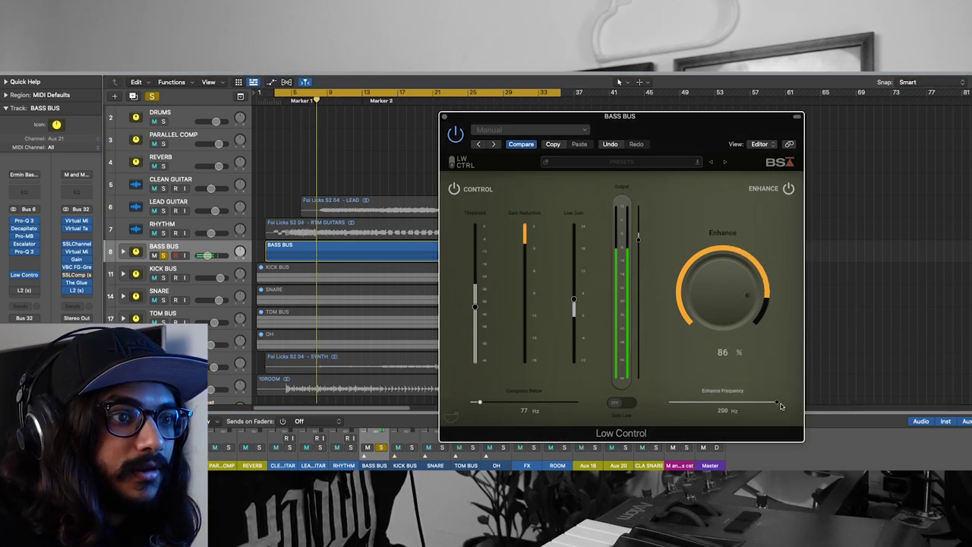
{"action": "left_click_drag", "start_coordinate": [710, 275], "coordinate": [691, 320]}
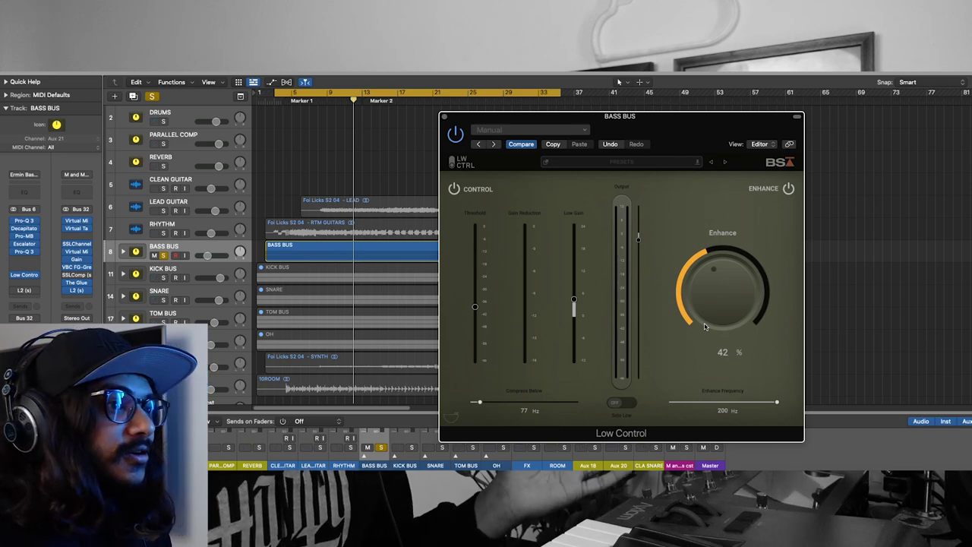
{"action": "left_click", "coordinate": [317, 101]}
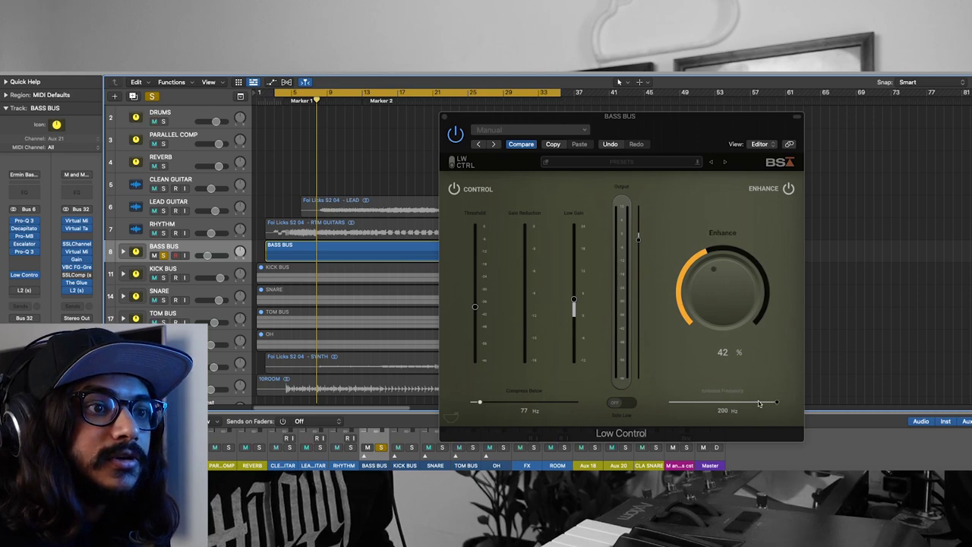
{"action": "left_click_drag", "start_coordinate": [758, 404], "coordinate": [716, 404]}
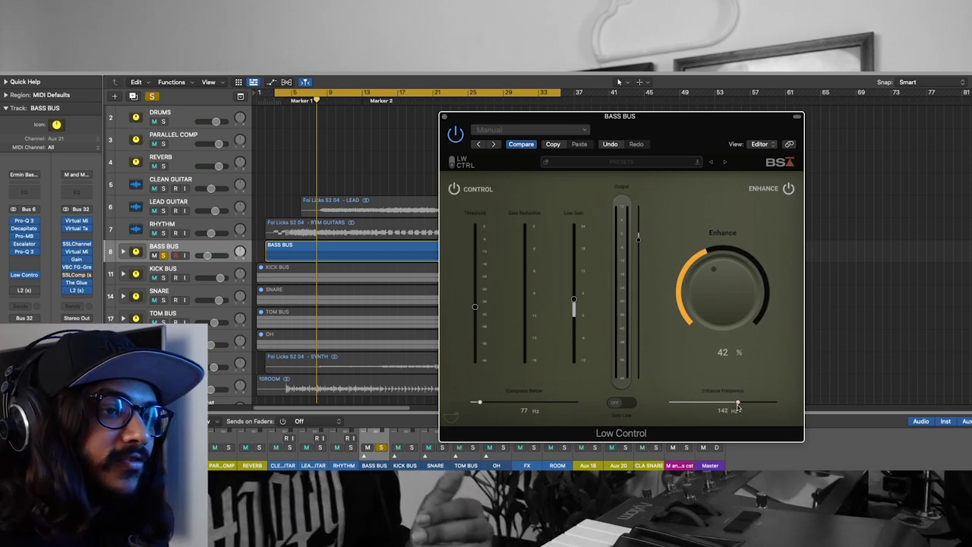
{"action": "mouse_move", "coordinate": [743, 407]}
{"action": "left_mouse_down"}
{"action": "mouse_move", "coordinate": [732, 404]}
{"action": "mouse_move", "coordinate": [762, 410]}
{"action": "left_mouse_up"}
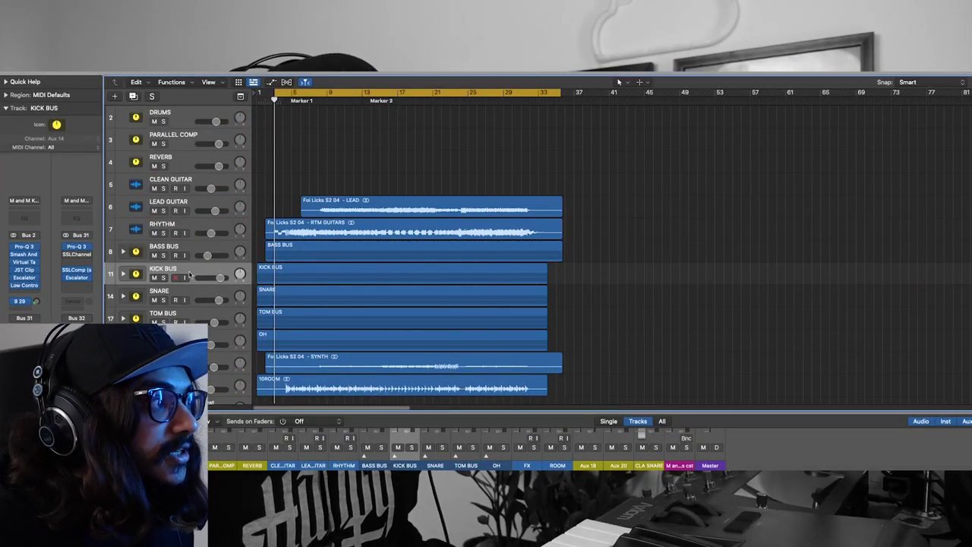
Step: Select the BASS BUS track and play the mix
{"action": "left_click", "coordinate": [208, 248]}
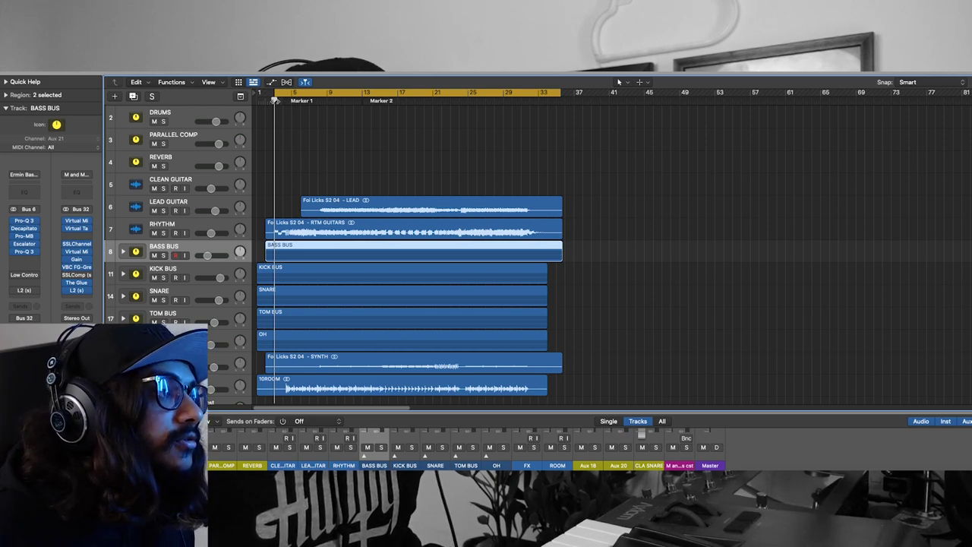
{"action": "key", "text": "space"}
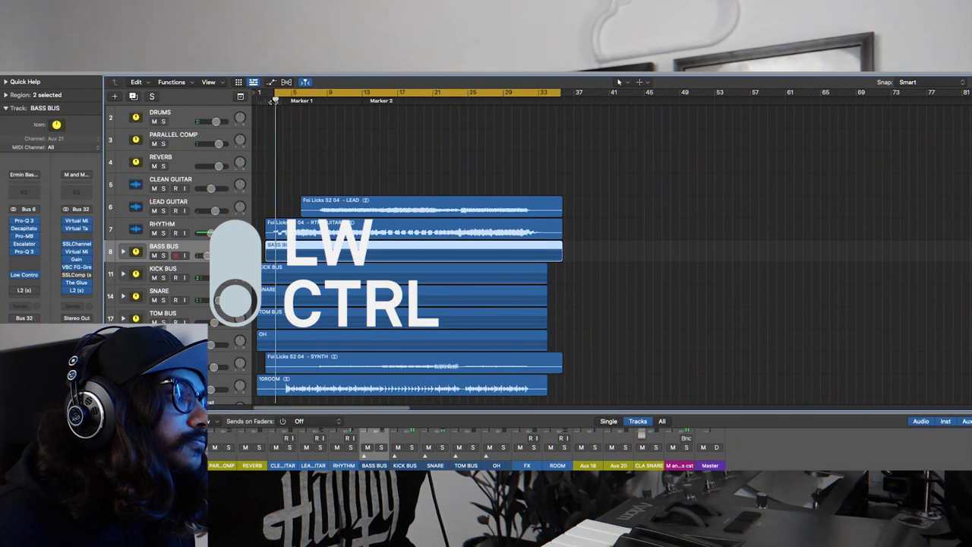
Step: Reopen the BASS BUS Low Control, lower Enhance from 42% to 33%, and close it
{"action": "left_click", "coordinate": [24, 275]}
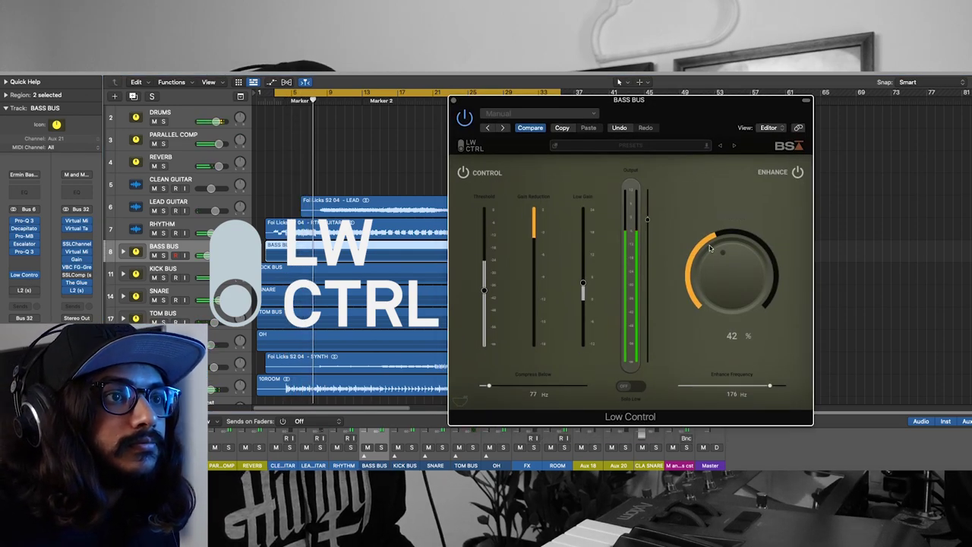
{"action": "left_click_drag", "start_coordinate": [712, 251], "coordinate": [707, 261]}
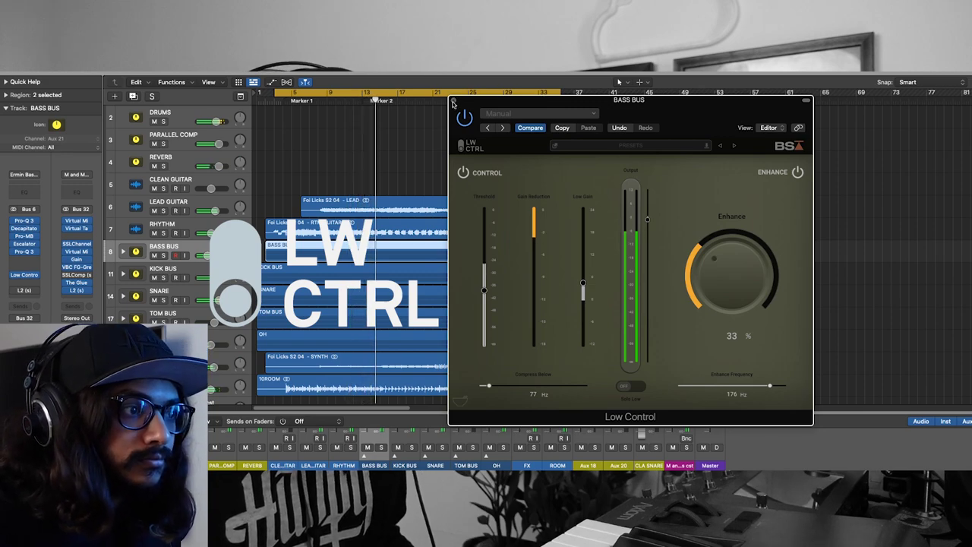
{"action": "left_click", "coordinate": [453, 101]}
{"action": "left_click", "coordinate": [562, 169]}
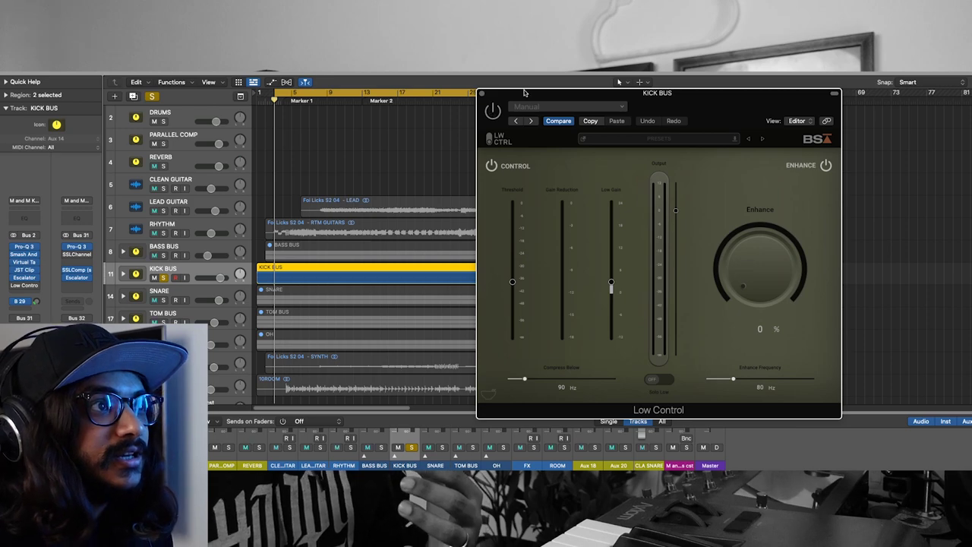
Step: Move the KICK BUS plugin window aside, switch Low Control on, and replay from Marker 1
{"action": "left_click_drag", "start_coordinate": [524, 93], "coordinate": [654, 93]}
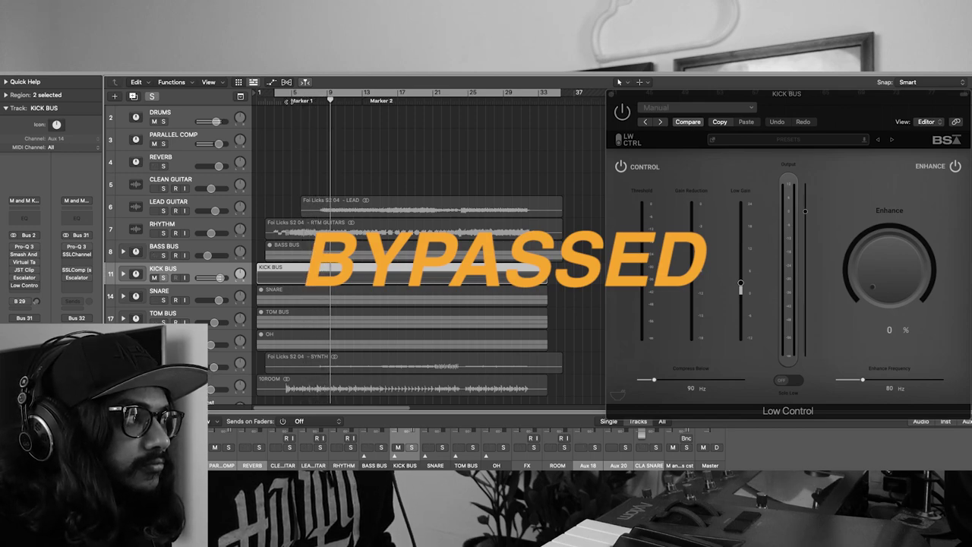
{"action": "key", "text": "space"}
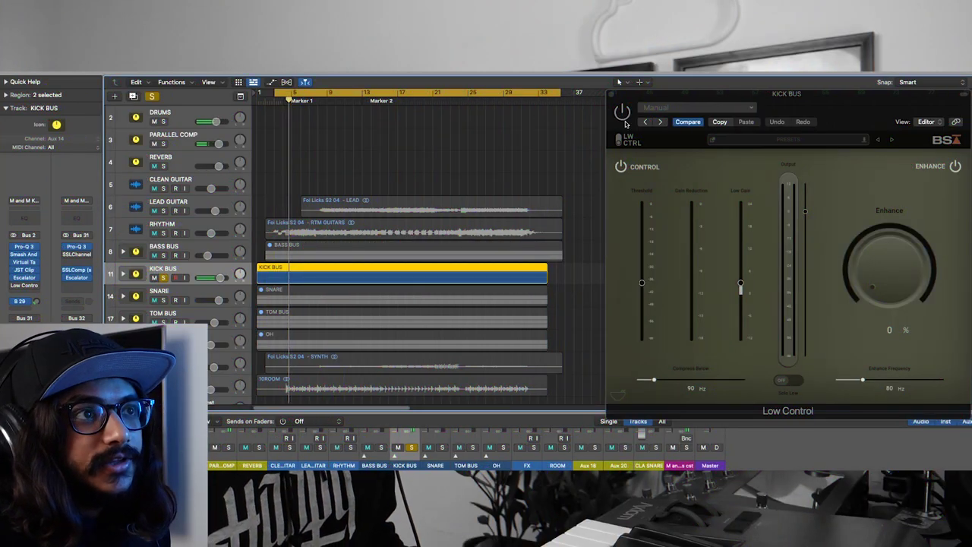
{"action": "left_click", "coordinate": [622, 112]}
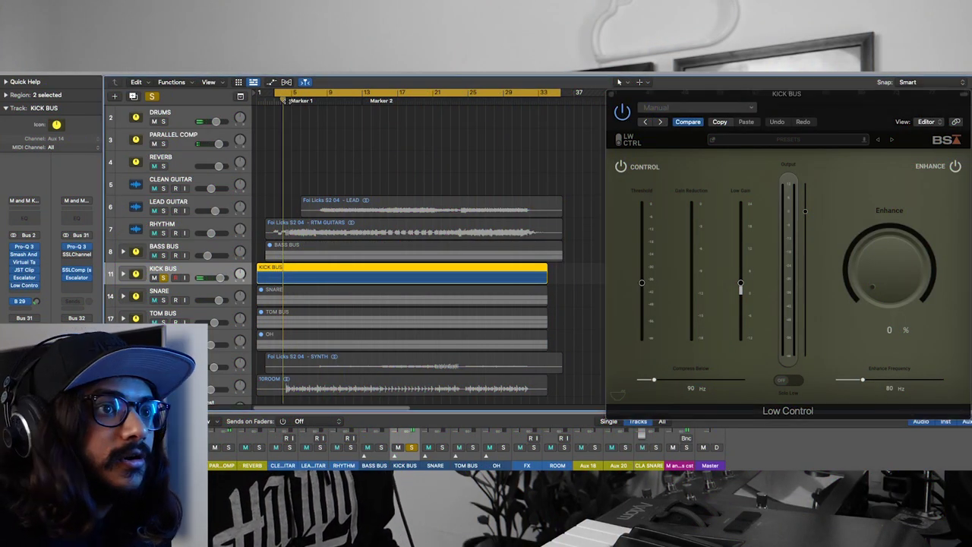
{"action": "key", "text": "space"}
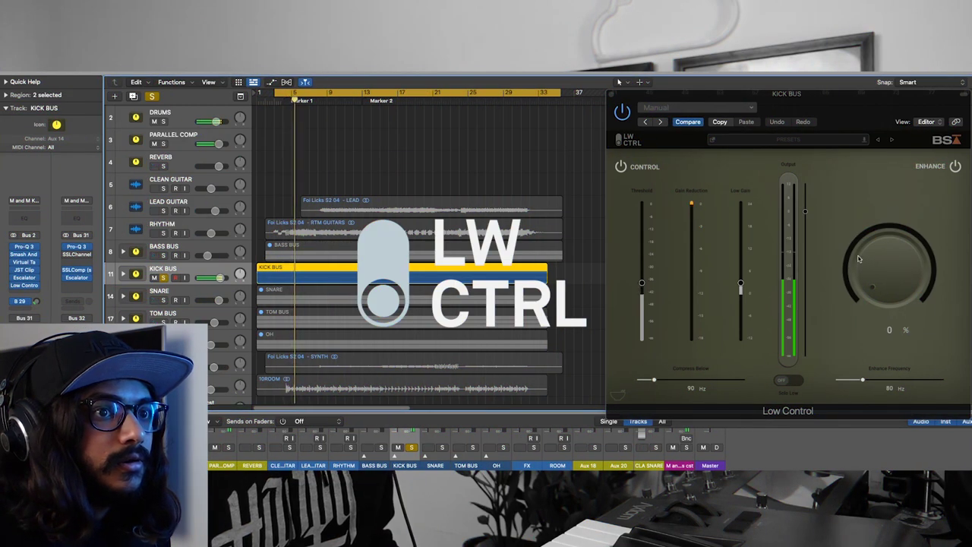
Step: Set KICK BUS Enhance to 16% at 61 Hz and Threshold to about -34 dB
{"action": "mouse_move", "coordinate": [897, 283]}
{"action": "left_mouse_down"}
{"action": "mouse_move", "coordinate": [900, 267]}
{"action": "mouse_move", "coordinate": [896, 285]}
{"action": "left_mouse_up"}
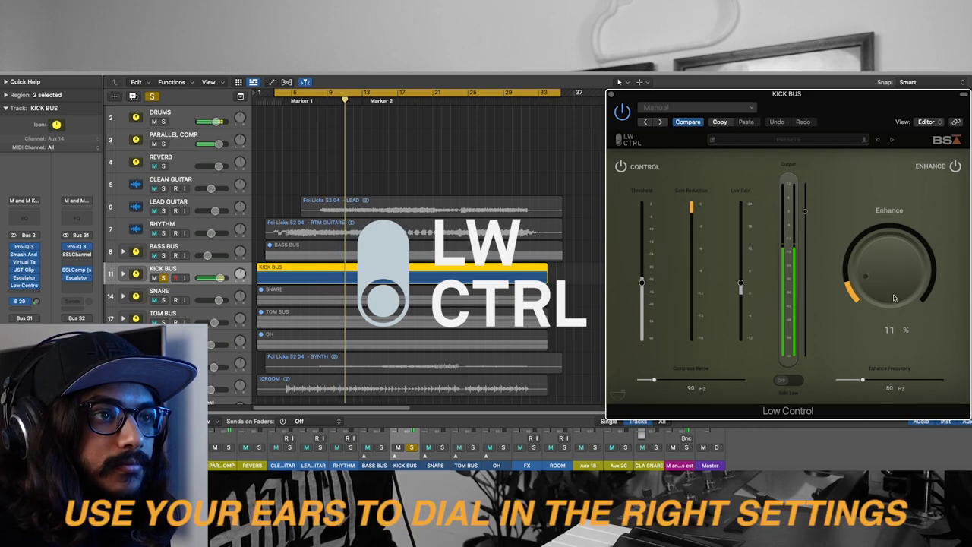
{"action": "mouse_move", "coordinate": [894, 298]}
{"action": "left_mouse_down"}
{"action": "mouse_move", "coordinate": [893, 246]}
{"action": "mouse_move", "coordinate": [885, 283]}
{"action": "left_mouse_up"}
{"action": "left_click_drag", "start_coordinate": [862, 379], "coordinate": [856, 382]}
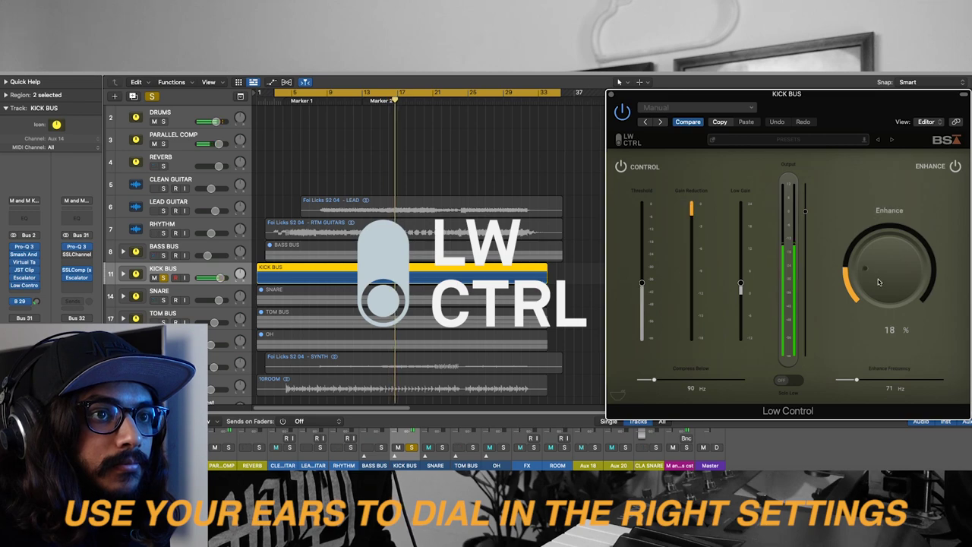
{"action": "mouse_move", "coordinate": [879, 283]}
{"action": "left_mouse_down"}
{"action": "mouse_move", "coordinate": [851, 388]}
{"action": "mouse_move", "coordinate": [874, 282]}
{"action": "mouse_move", "coordinate": [887, 285]}
{"action": "left_mouse_up"}
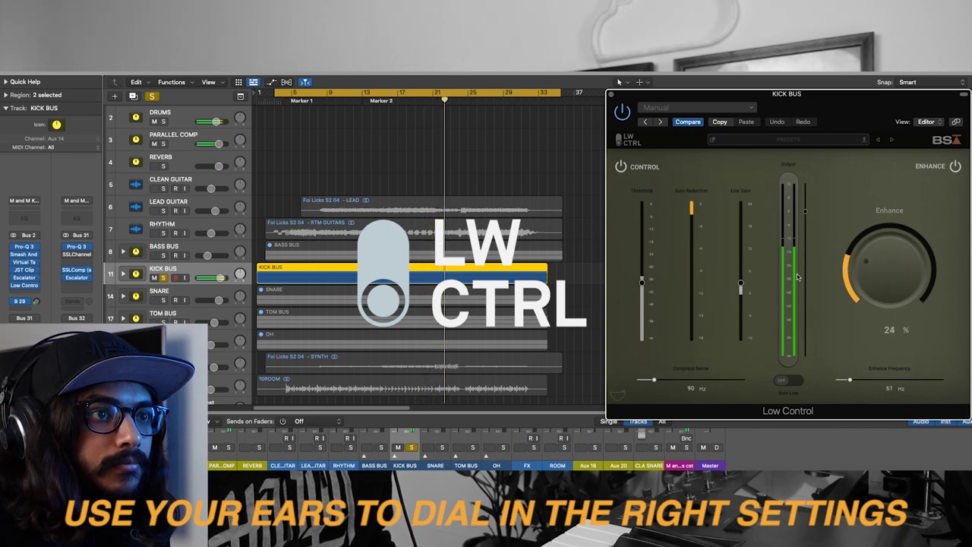
{"action": "left_click_drag", "start_coordinate": [642, 281], "coordinate": [643, 277]}
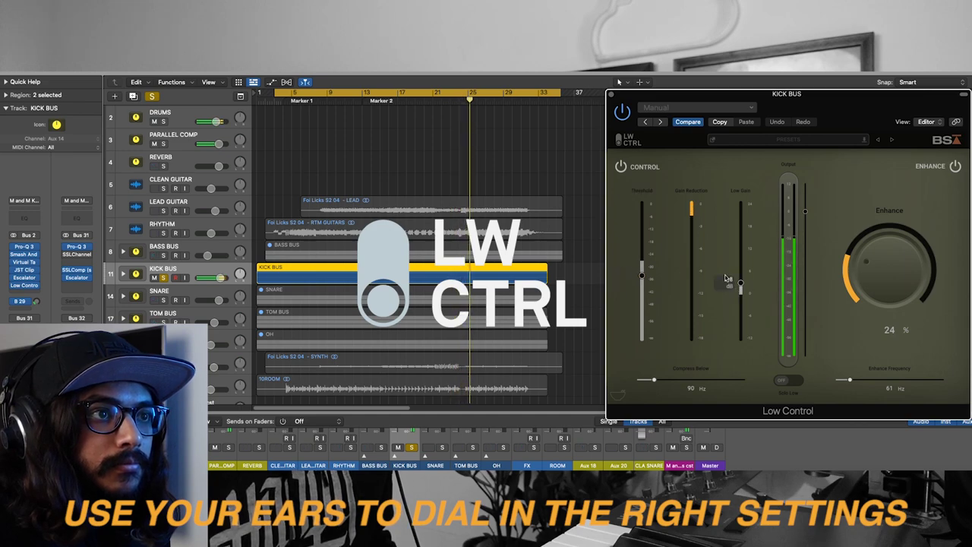
Step: Toggle Low Control off and on to compare, then bypass it from Marker 1
{"action": "left_click", "coordinate": [622, 111]}
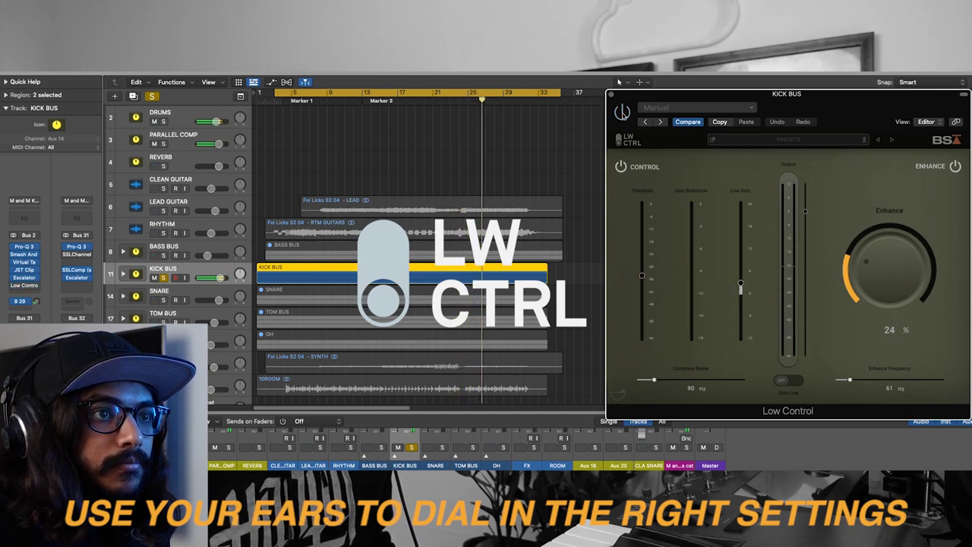
{"action": "left_click", "coordinate": [622, 111]}
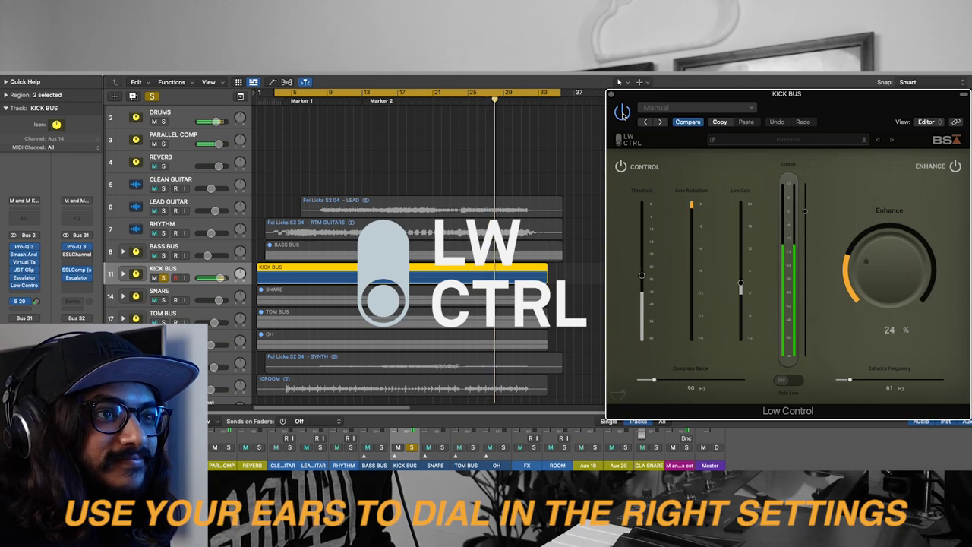
{"action": "mouse_move", "coordinate": [642, 271]}
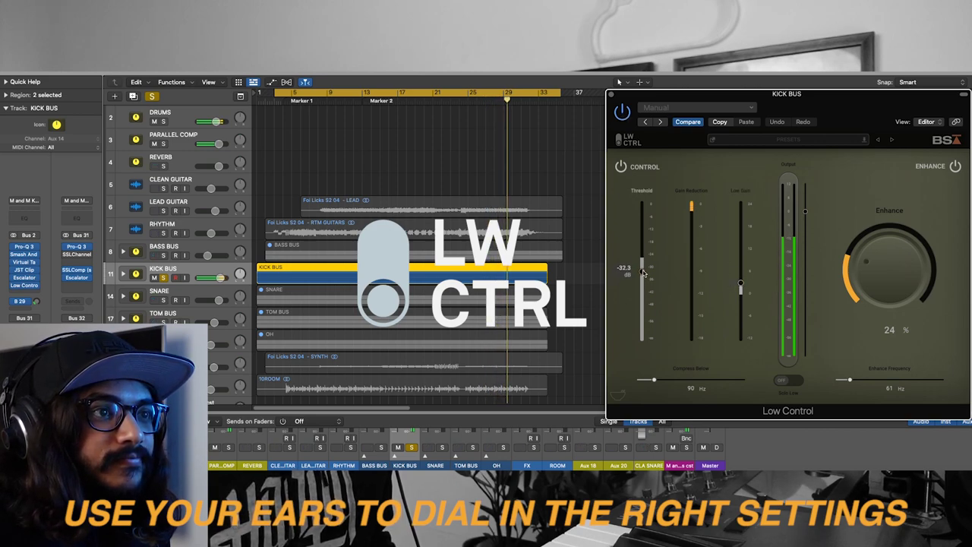
{"action": "mouse_move", "coordinate": [739, 288]}
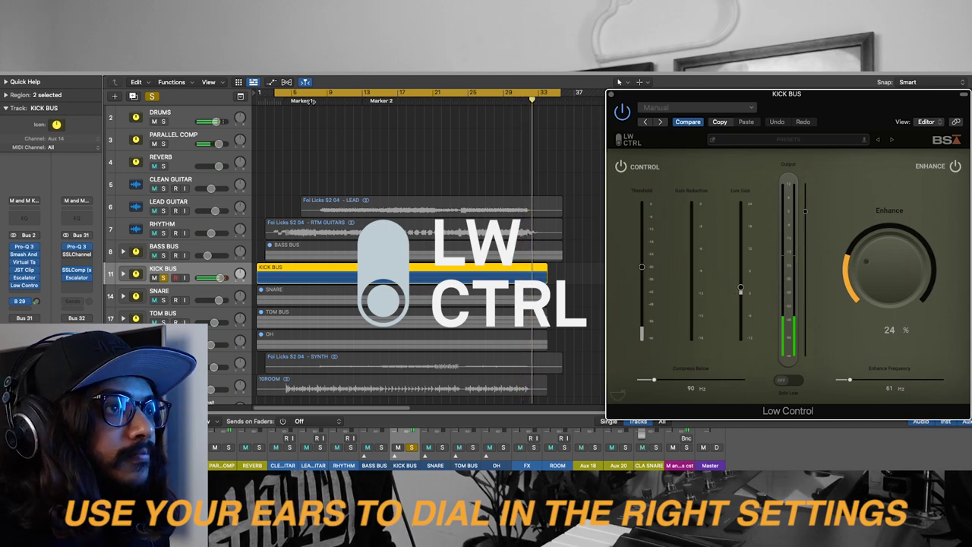
{"action": "left_click", "coordinate": [304, 101]}
{"action": "scroll", "coordinate": [904, 274], "scroll_direction": "down", "scroll_amount": 5}
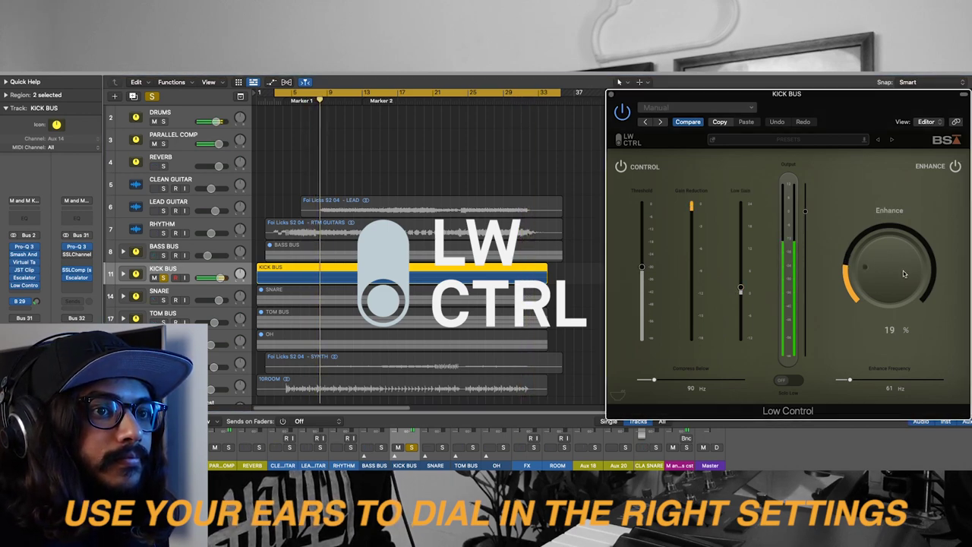
{"action": "scroll", "coordinate": [903, 273], "scroll_direction": "down", "scroll_amount": 3}
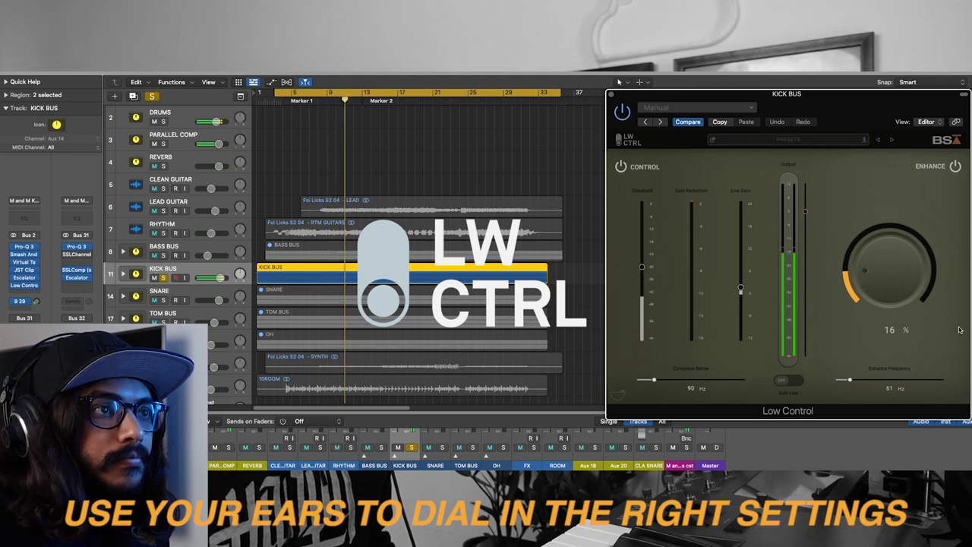
{"action": "left_click", "coordinate": [624, 113]}
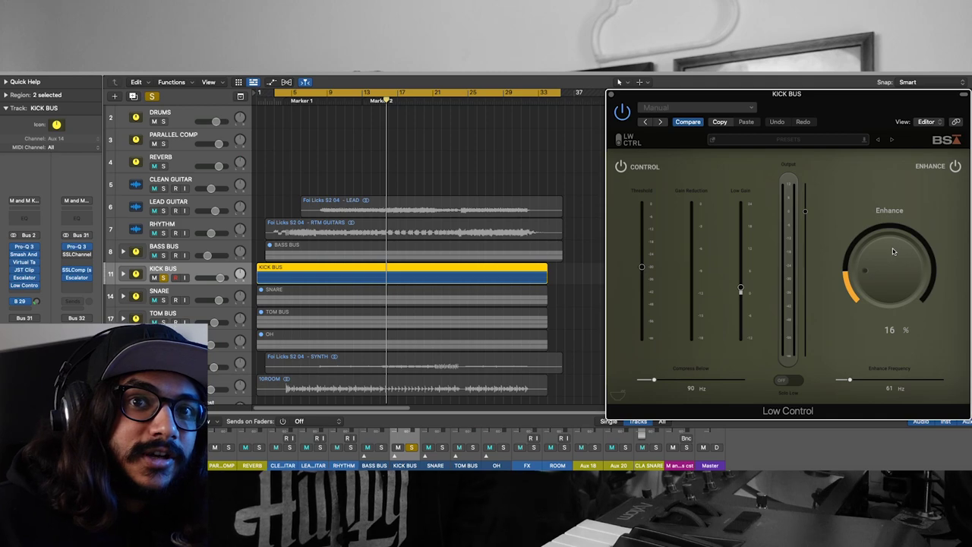
Step: Restart playback from bar 1 with the kick Low Control bypassed
{"action": "left_click", "coordinate": [274, 101]}
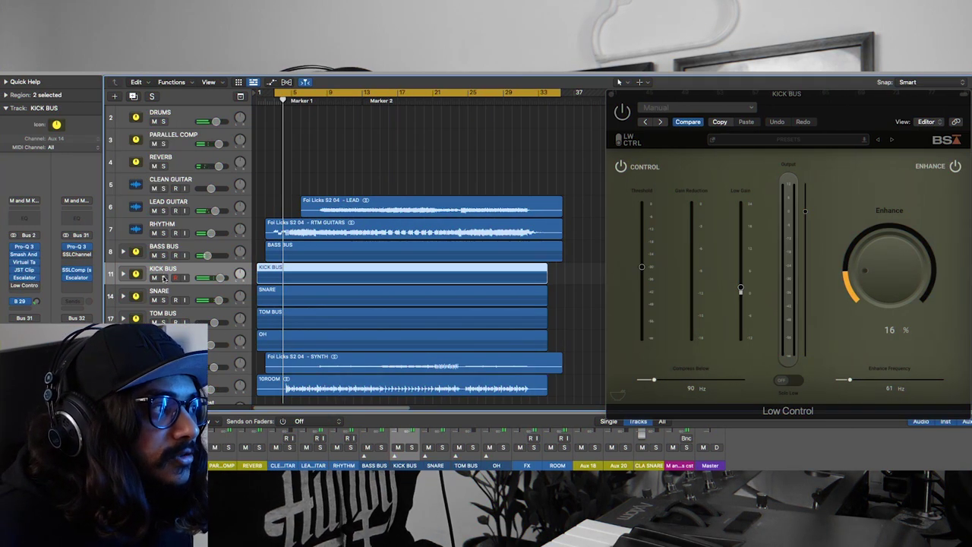
Step: Solo then unsolo KICK BUS and switch its Low Control back on
{"action": "left_click", "coordinate": [163, 278]}
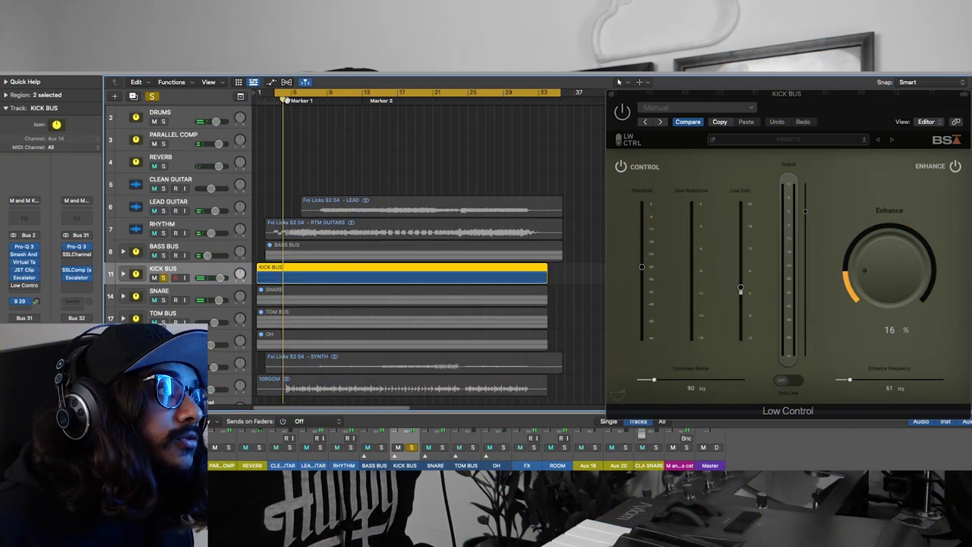
{"action": "left_click", "coordinate": [163, 278]}
{"action": "left_click", "coordinate": [622, 113]}
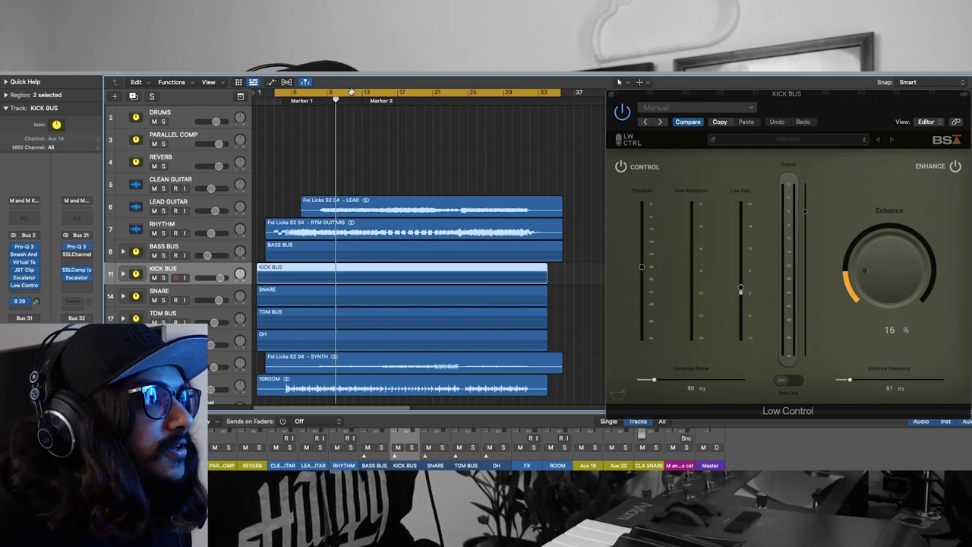
Step: Return the playhead to the start of the song
{"action": "left_click", "coordinate": [274, 100]}
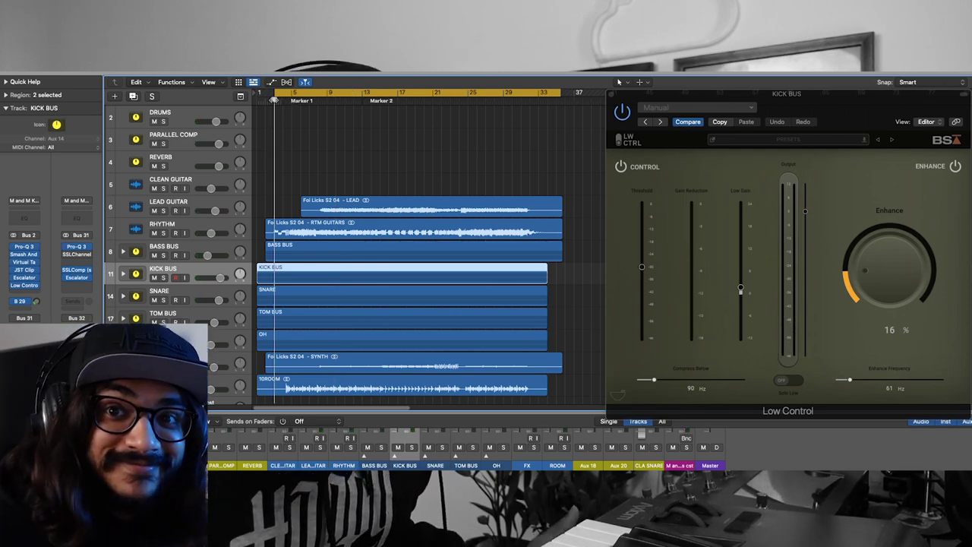